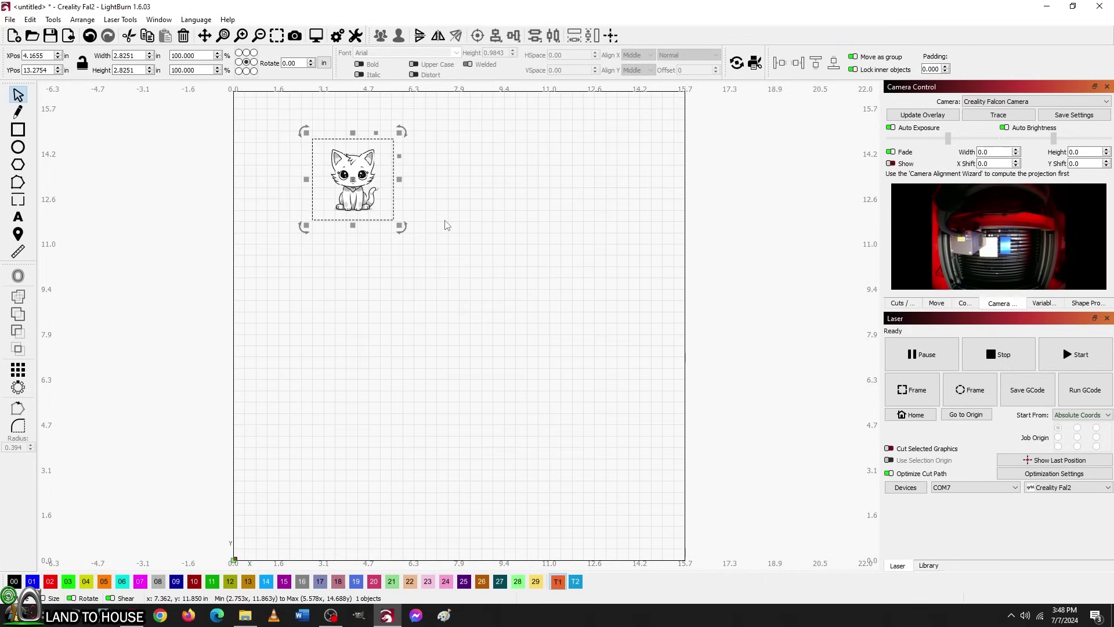
- Resize the cat drawing to 2.1789 in wide and place it in the bed's top-left corner
left_click(436, 221)
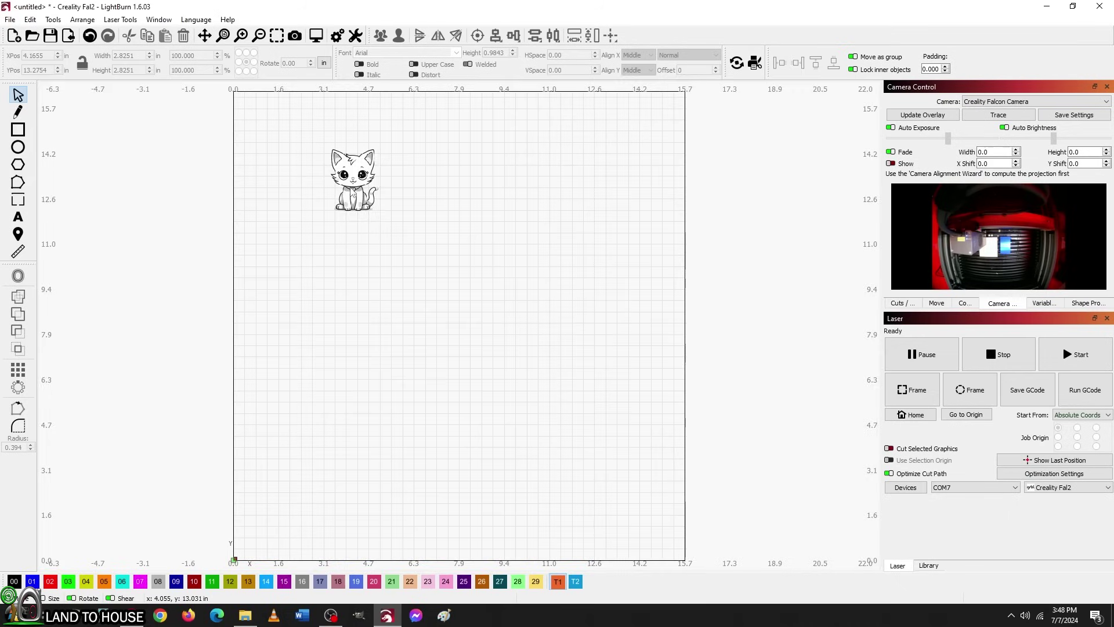
scroll(352, 193, "up", 2)
left_click(361, 185)
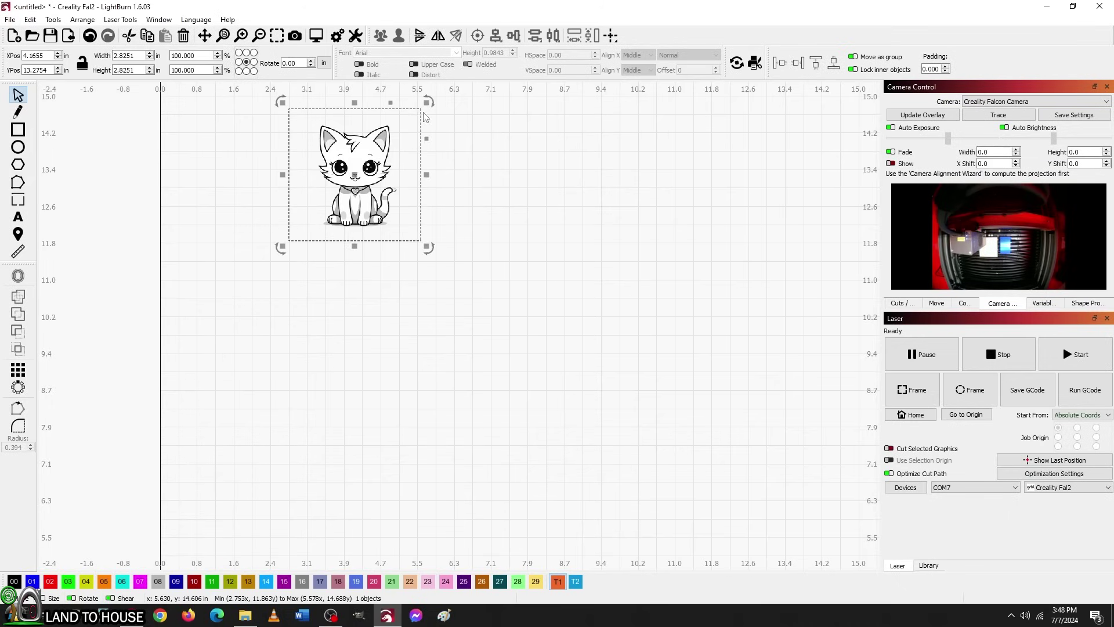
left_click_drag(428, 104, 395, 135)
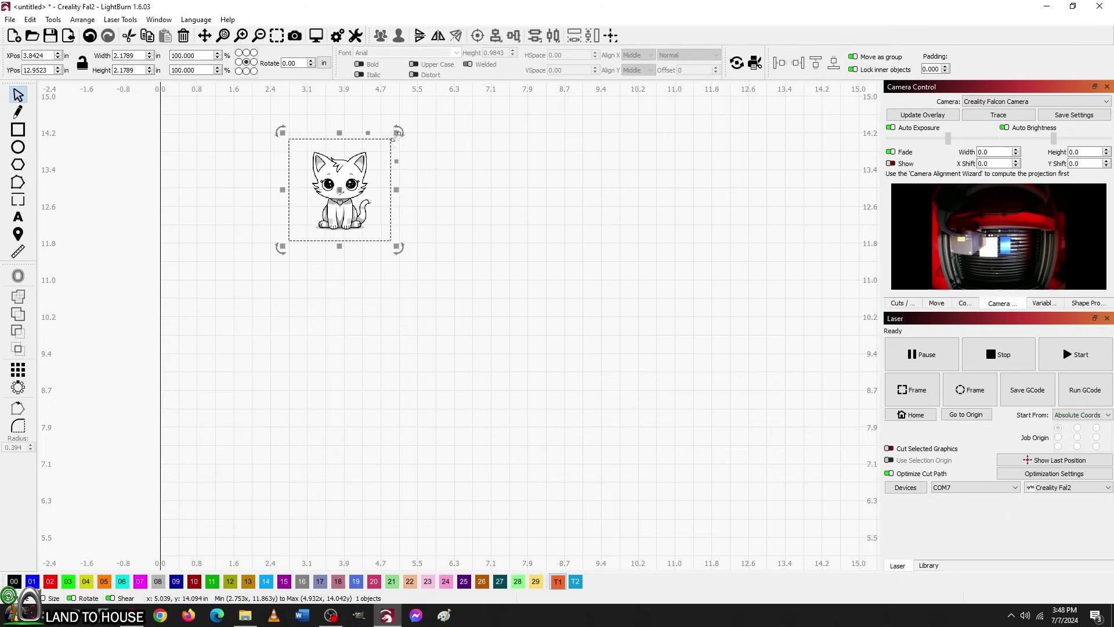
scroll(397, 191, "down", 3)
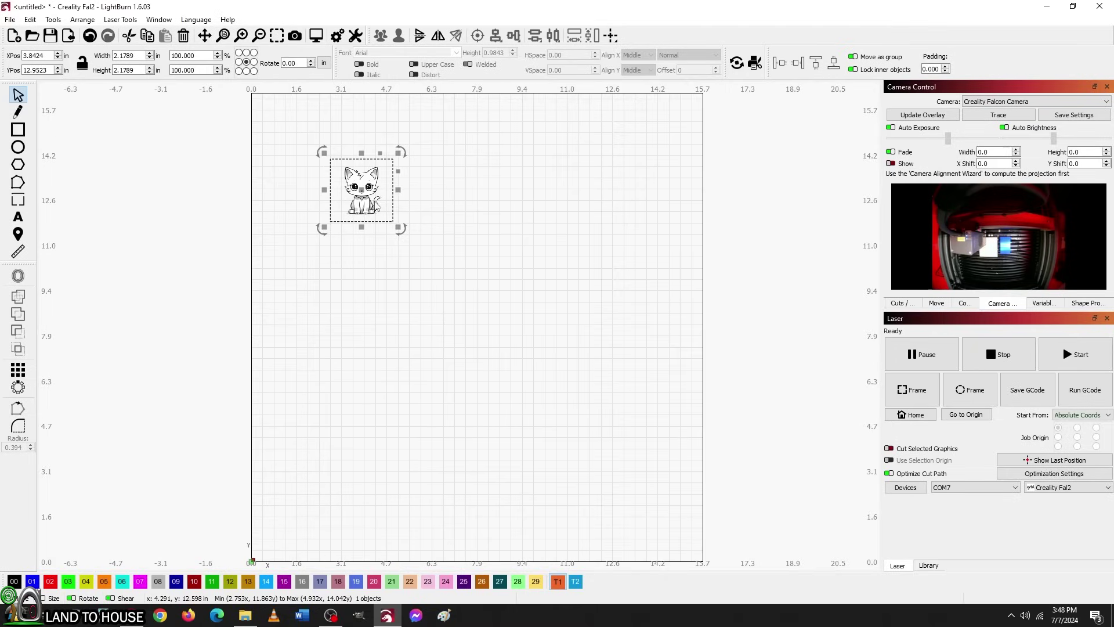
left_click_drag(377, 203, 289, 134)
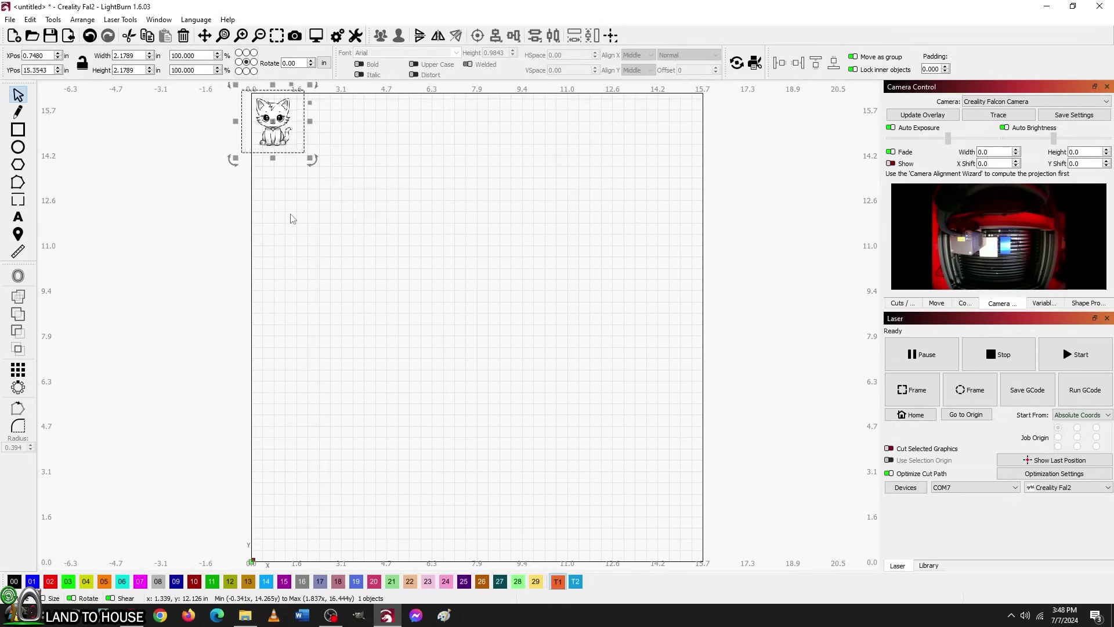
left_click(147, 200)
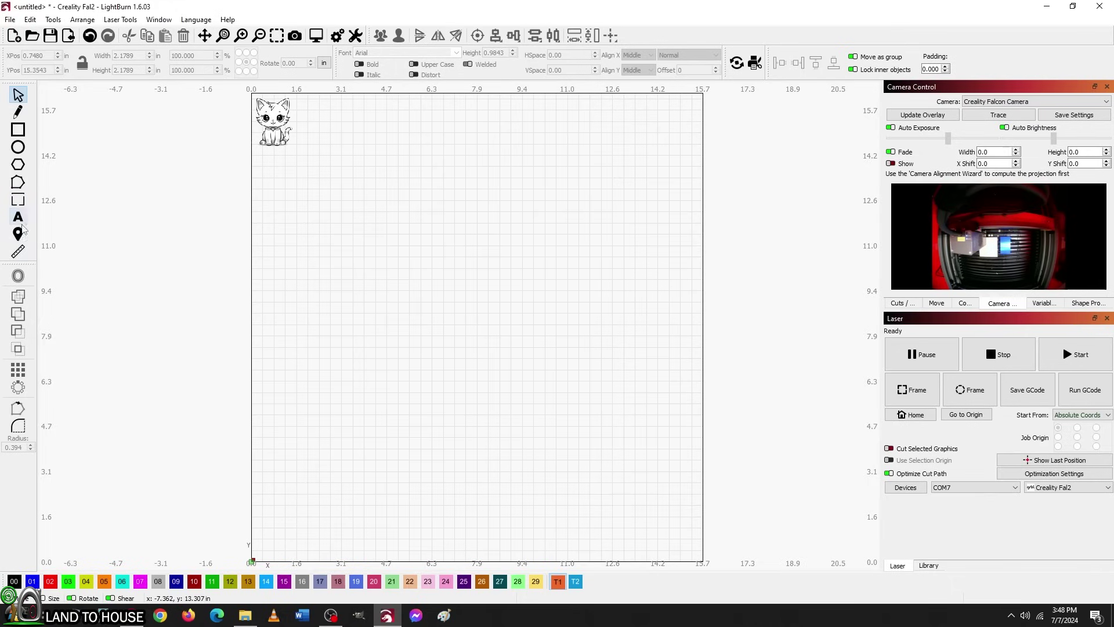
left_click(19, 219)
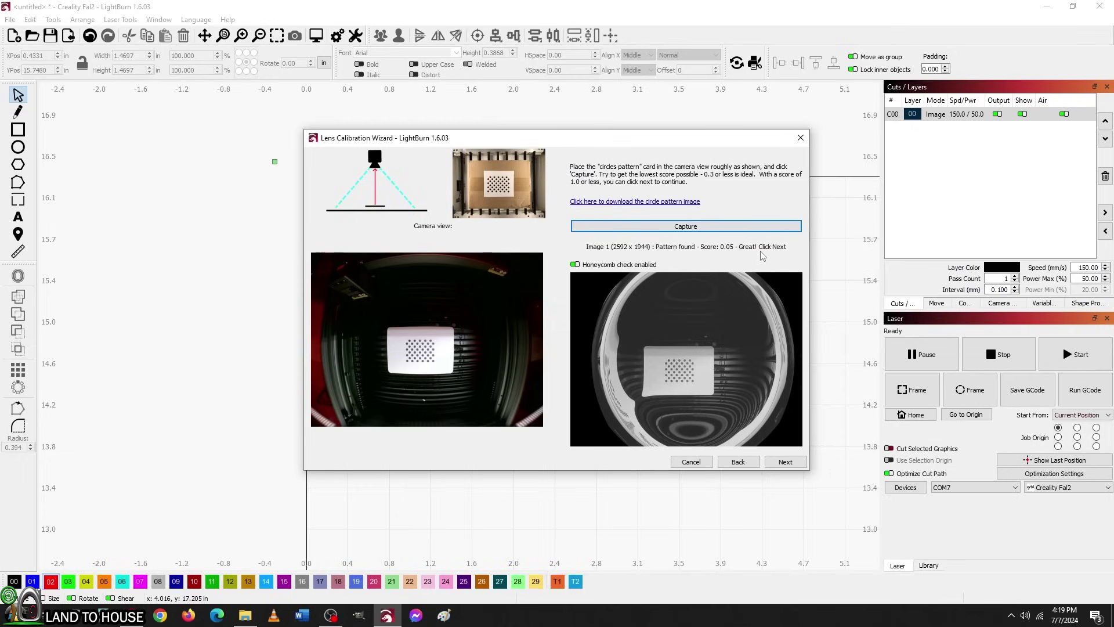
- Accept the 0.05-score calibration capture and capture the next circle-pattern image
left_click(785, 462)
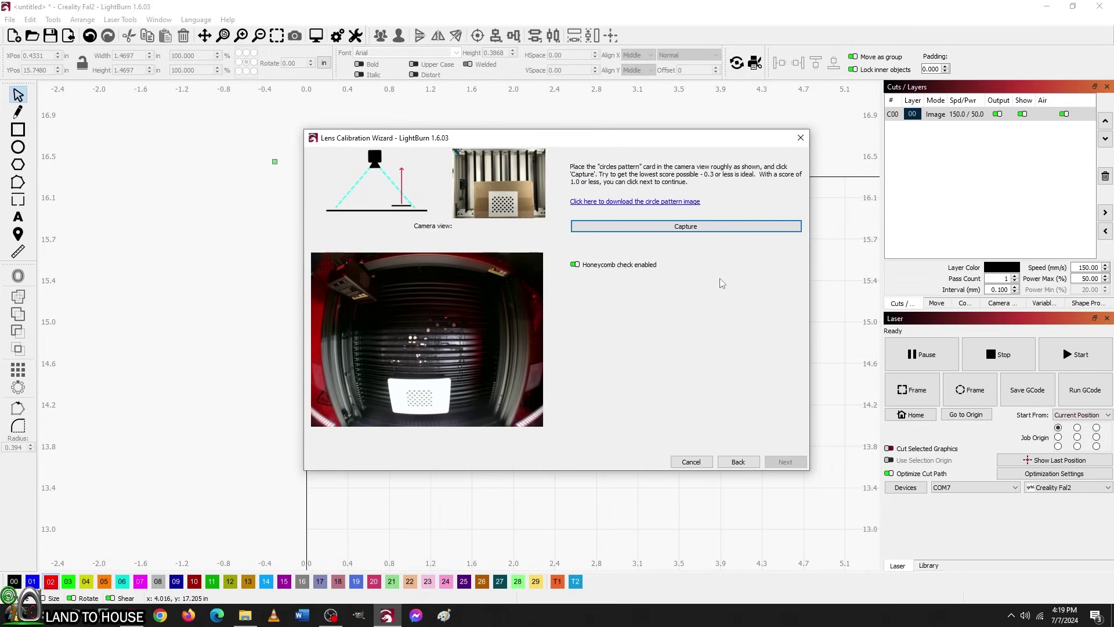
left_click(727, 230)
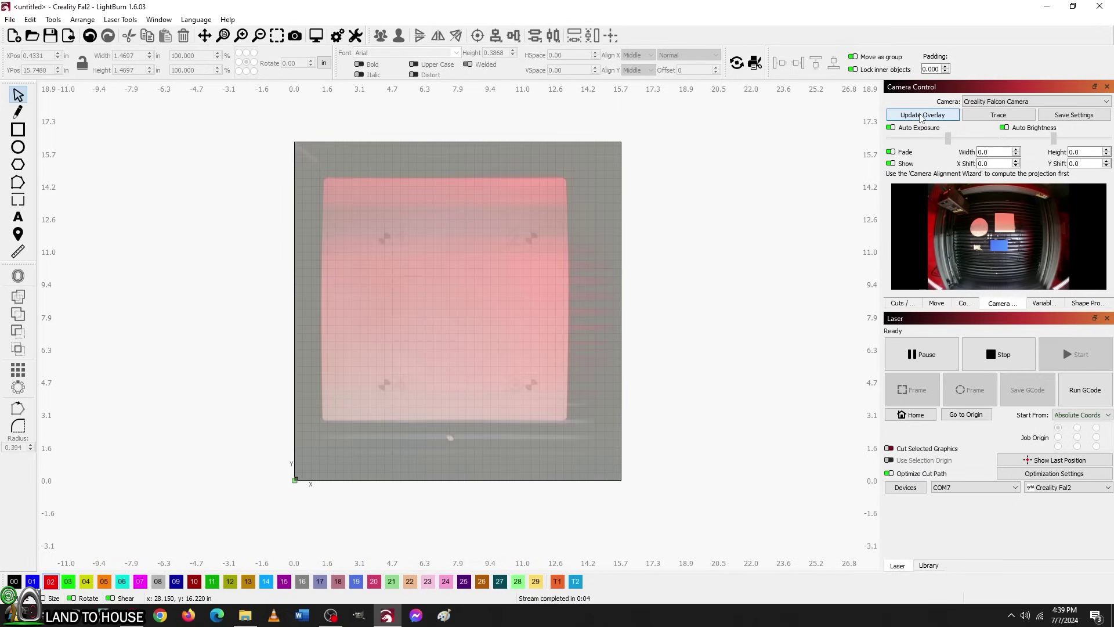
- Update the bed's camera overlay and drag the cat cartoon PNG from the Desktop onto the canvas
left_click(922, 116)
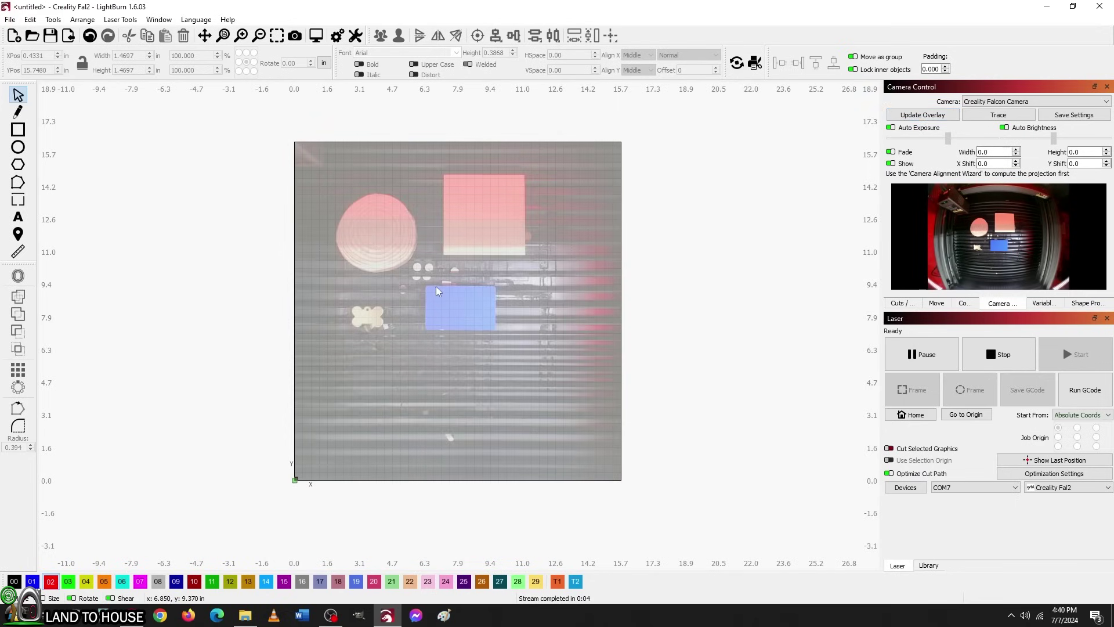
scroll(400, 264, "up", 2)
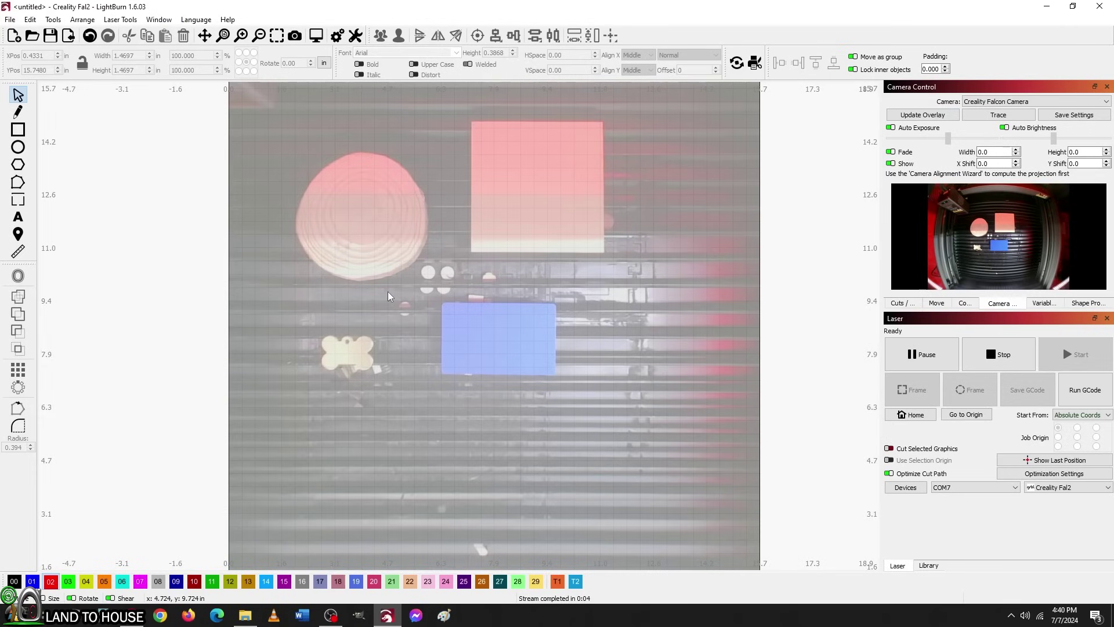
left_click(245, 615)
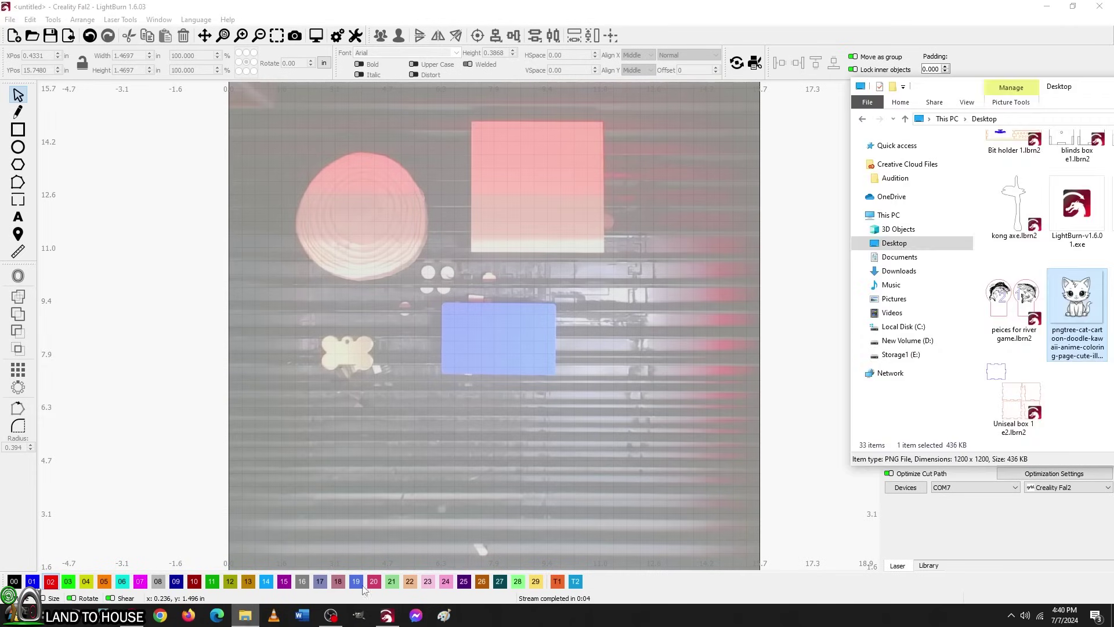
left_click_drag(1078, 314, 441, 253)
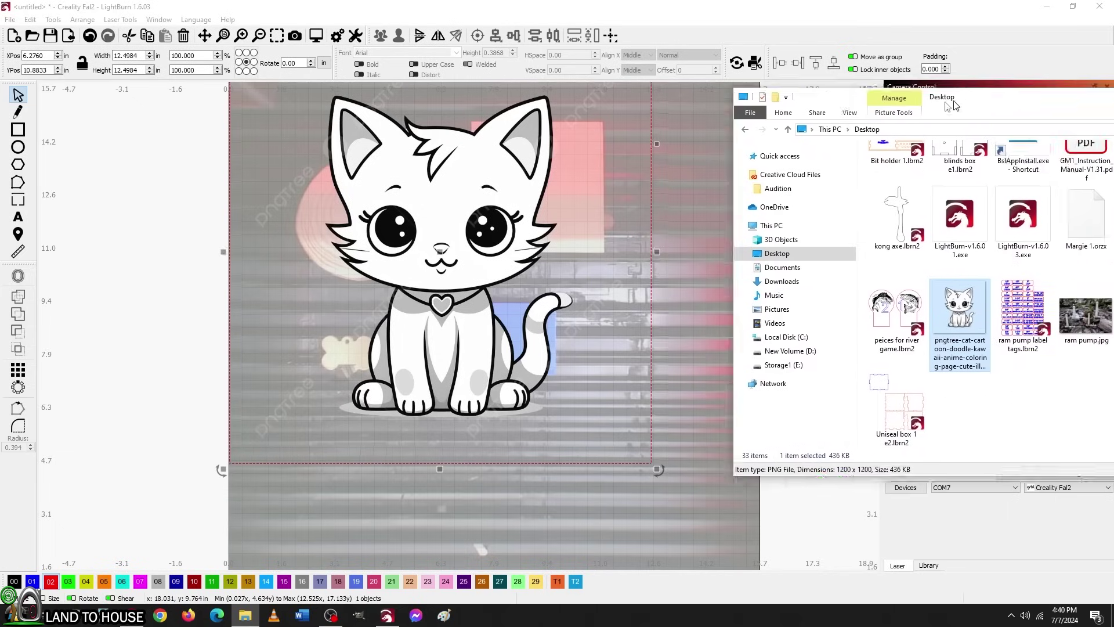
left_click_drag(952, 104, 649, 133)
- Shrink the cat to about 3.3 inches and place a duplicate on the pink square
left_click(1082, 133)
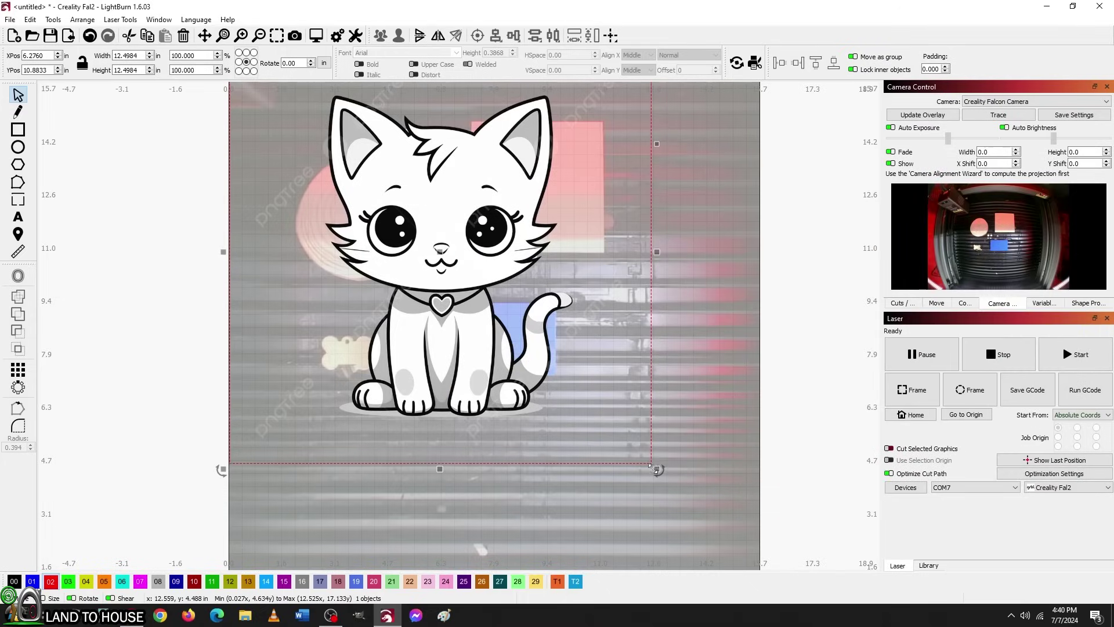
left_click_drag(652, 466, 376, 246)
right_click(376, 246)
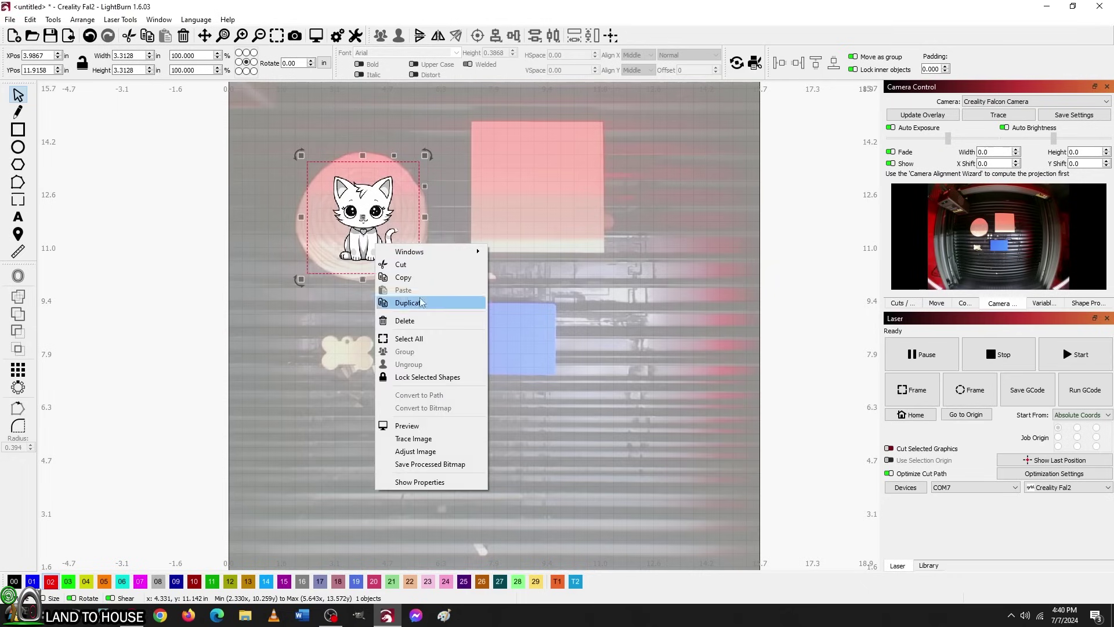
left_click(427, 302)
left_click_drag(368, 226, 537, 194)
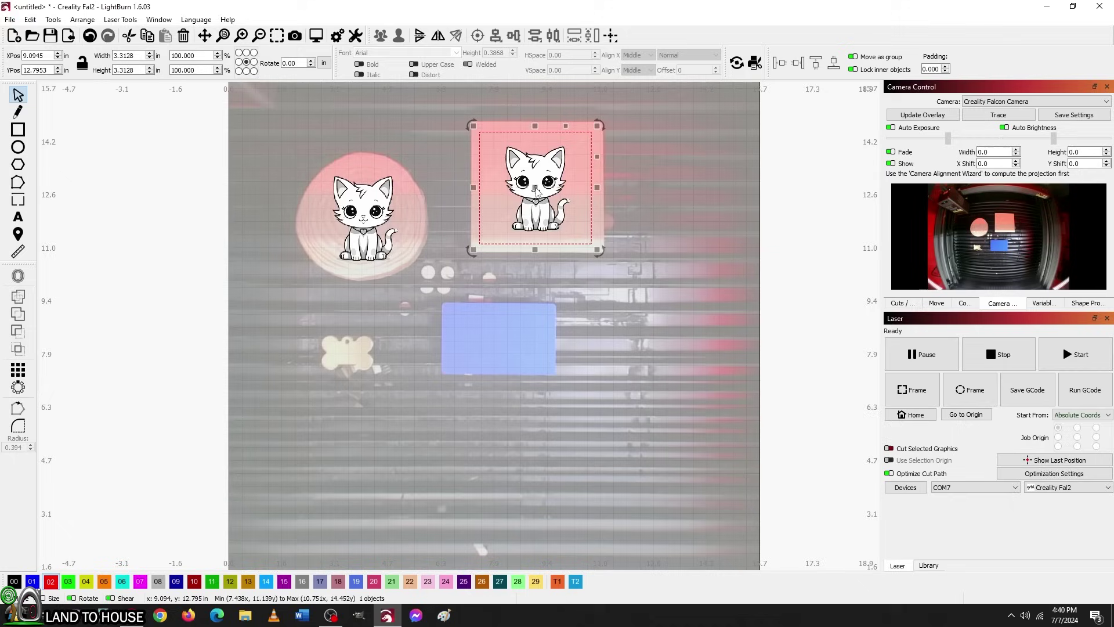
- Duplicate the cat onto the blue card and scale the copy down to fit it
right_click(536, 187)
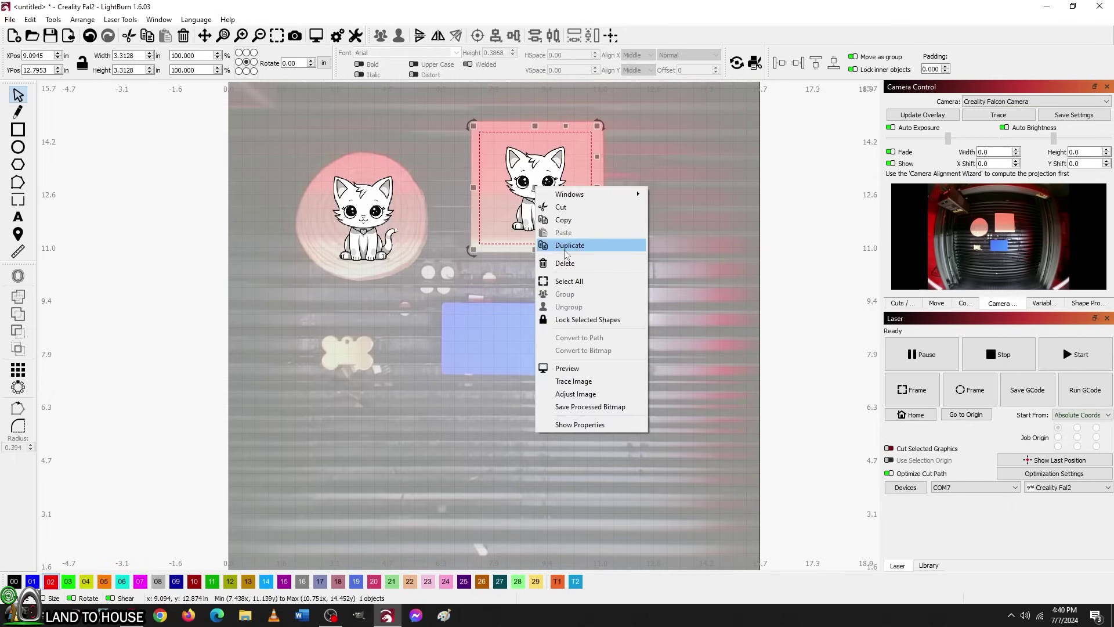
left_click(552, 242)
left_click_drag(534, 188, 470, 335)
left_click_drag(529, 271, 469, 336)
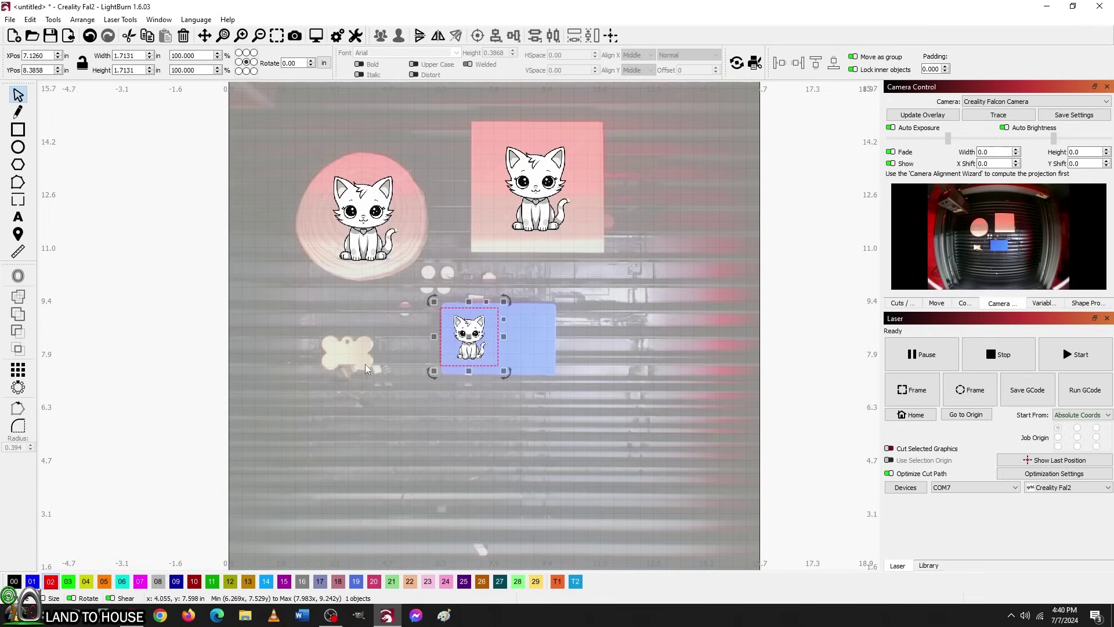
- Place a smaller duplicate of the cat on the bone-shaped piece
right_click(468, 337)
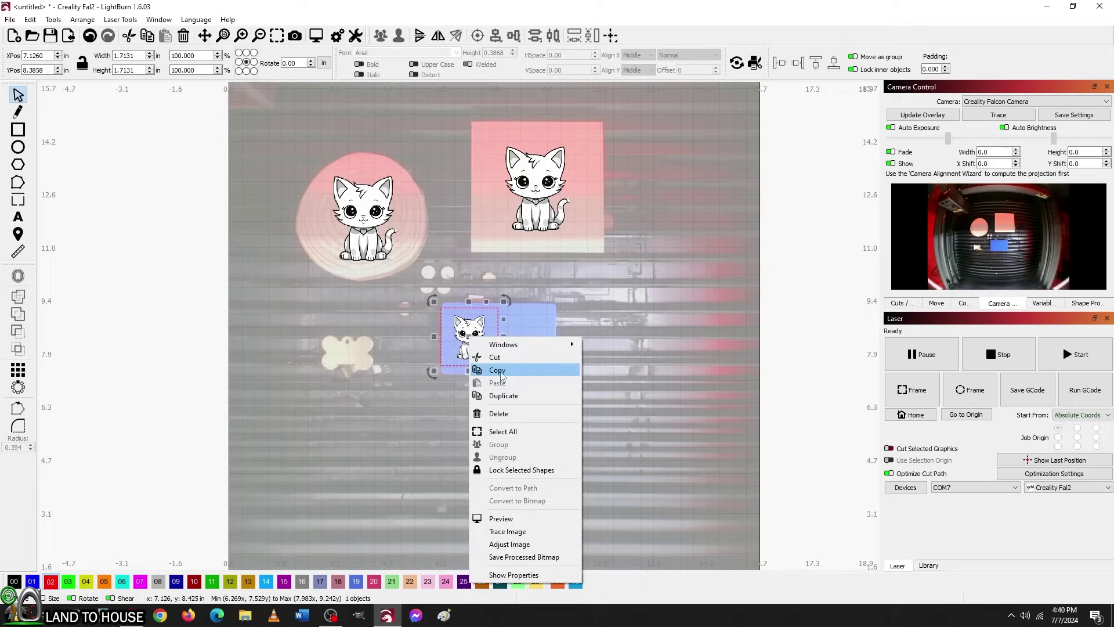
left_click(517, 397)
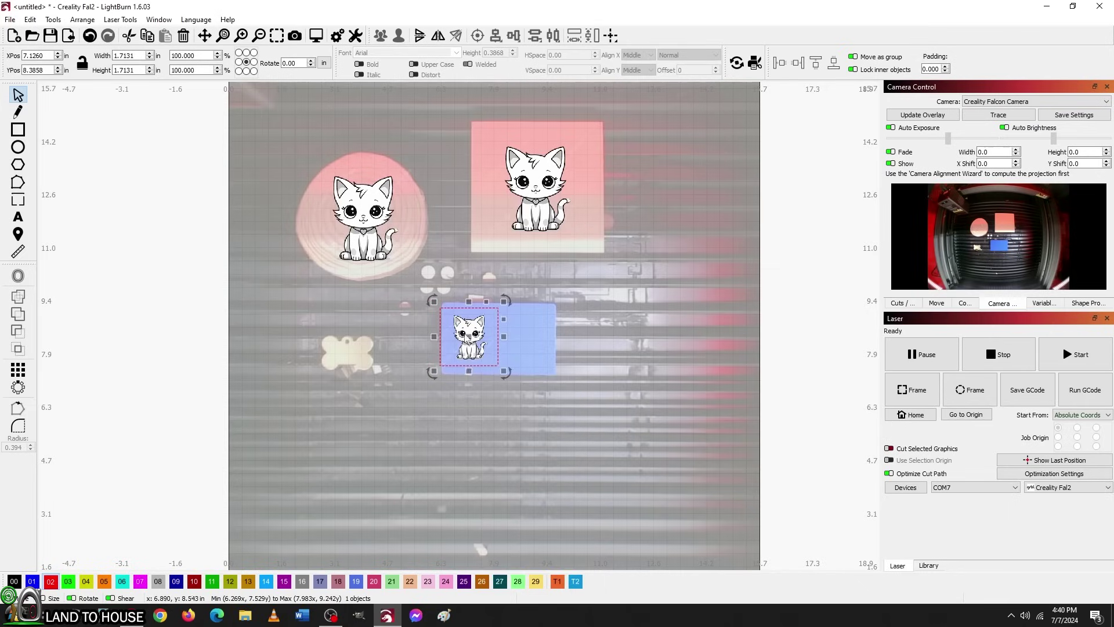
left_click_drag(469, 337, 335, 350)
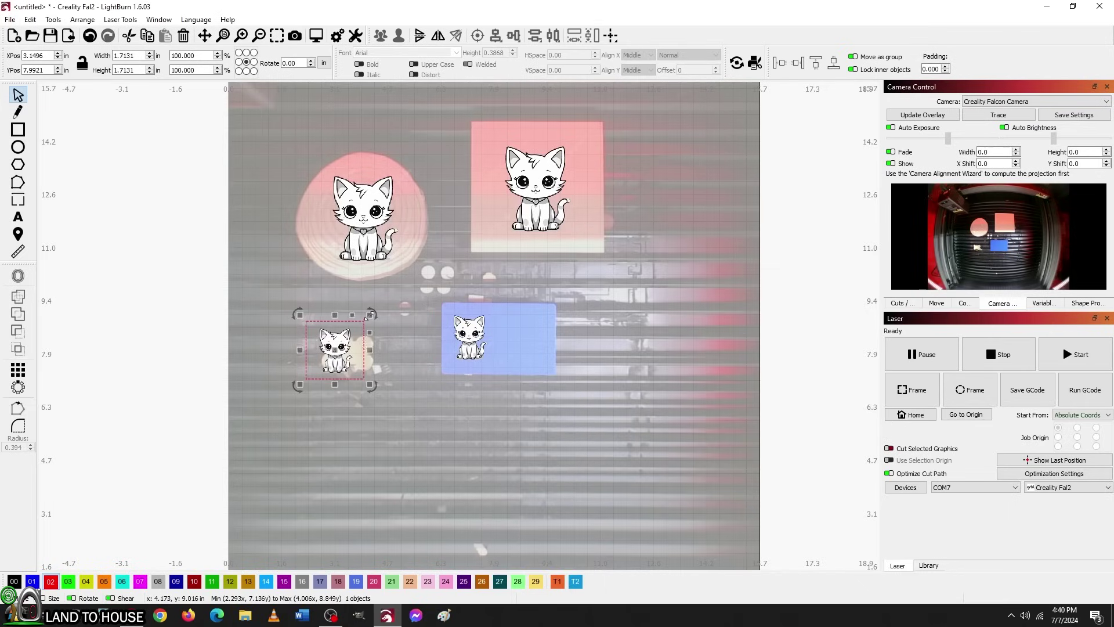
left_click_drag(369, 315, 334, 354)
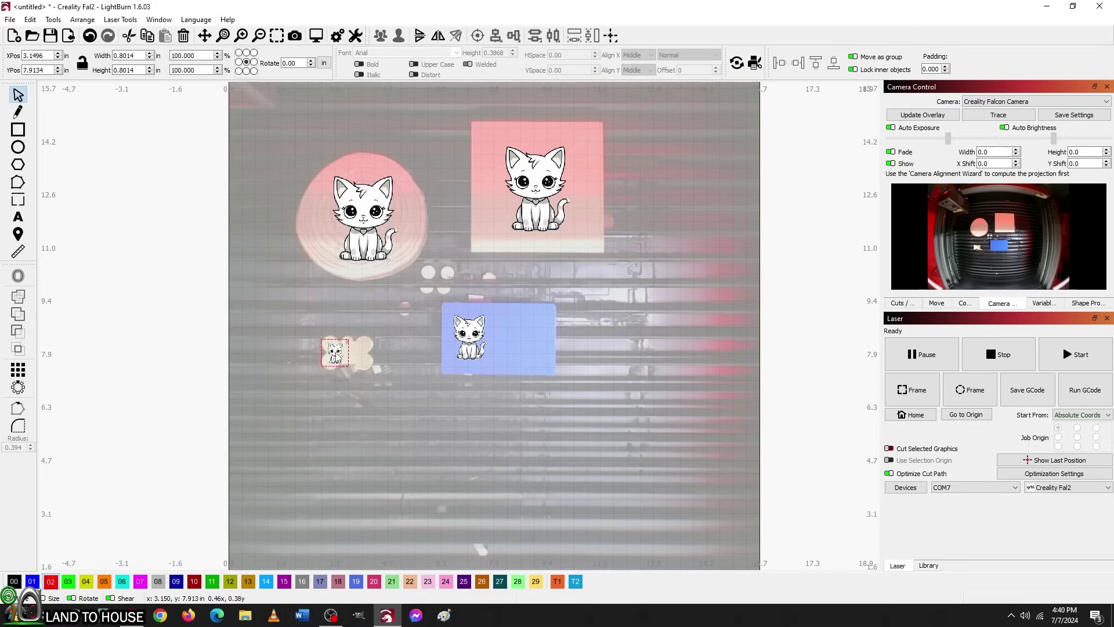
left_click_drag(337, 354, 337, 355)
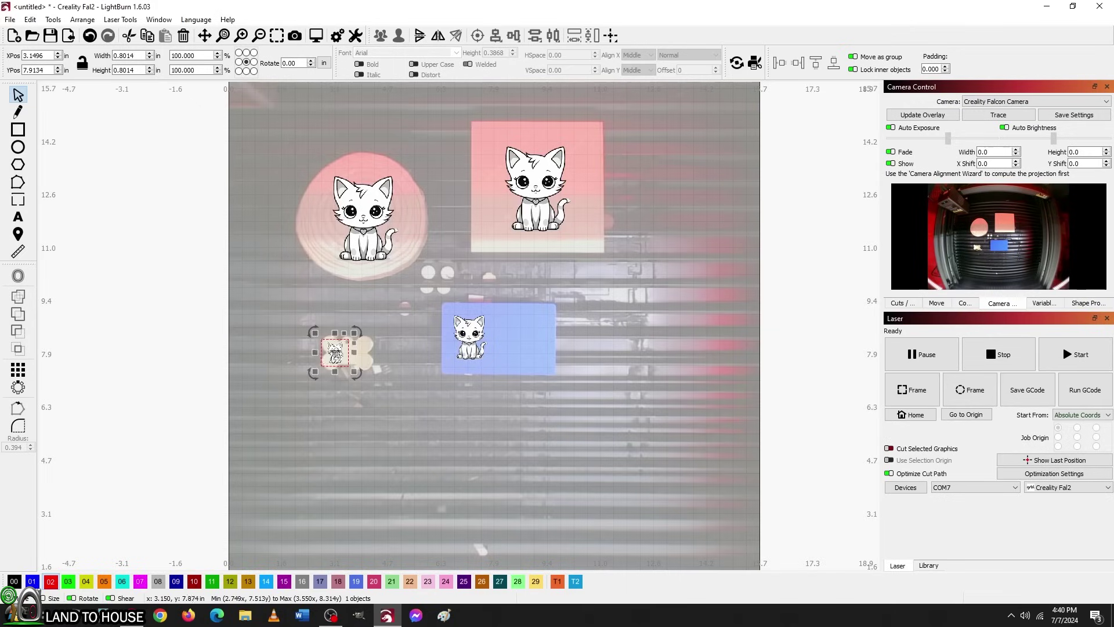
left_click(398, 401)
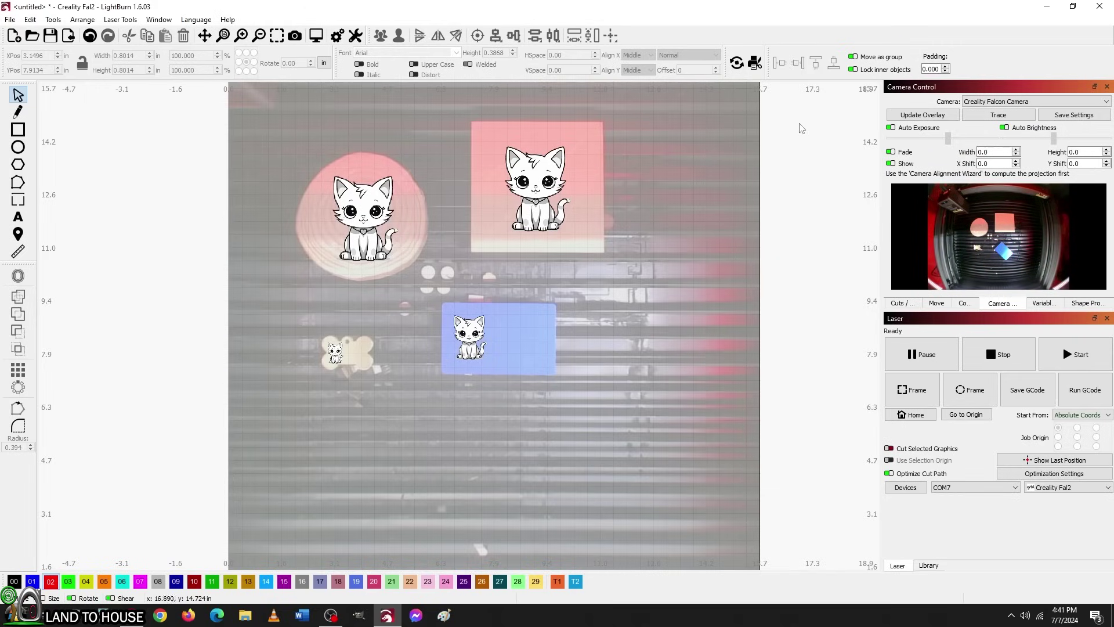
- Update the overlay to show the tilted blue card and rotate its kitten about 47°
left_click(902, 119)
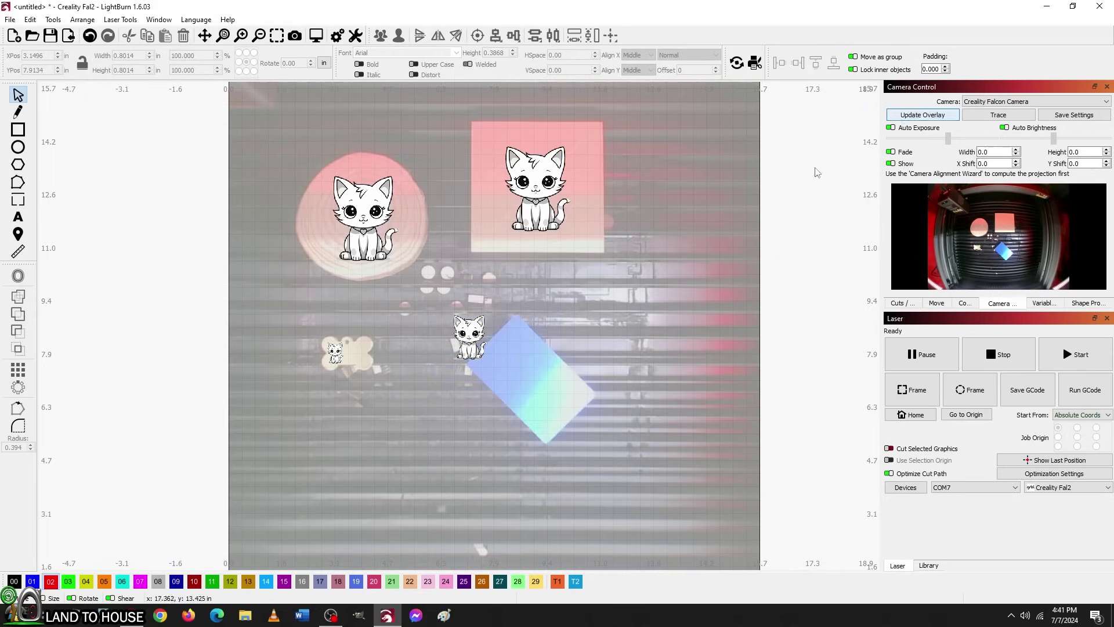
left_click(478, 359)
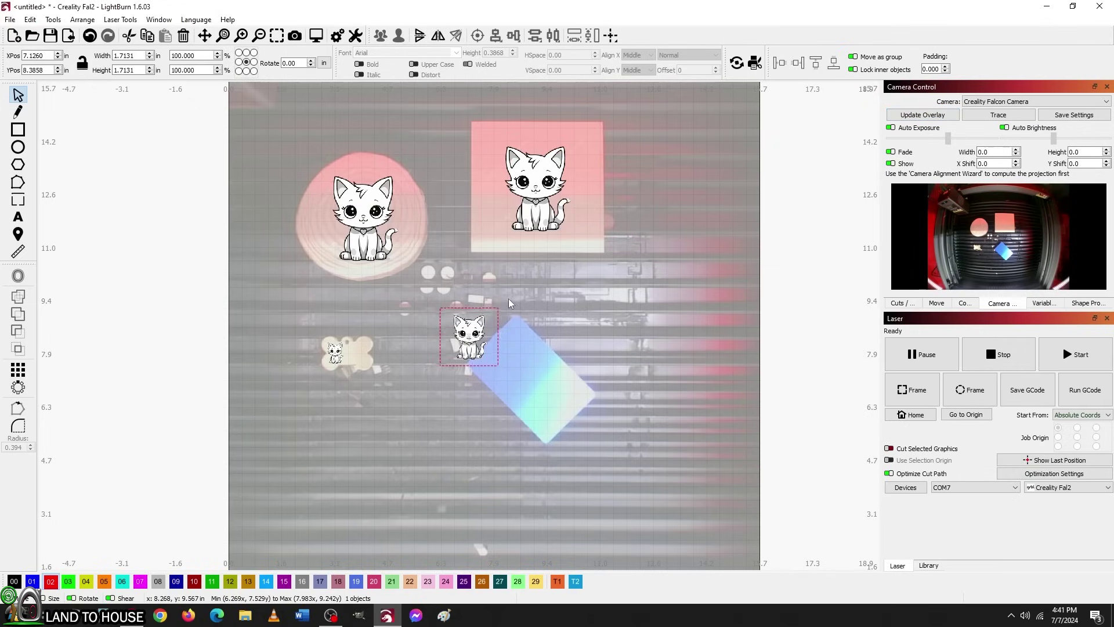
left_click_drag(509, 303, 508, 357)
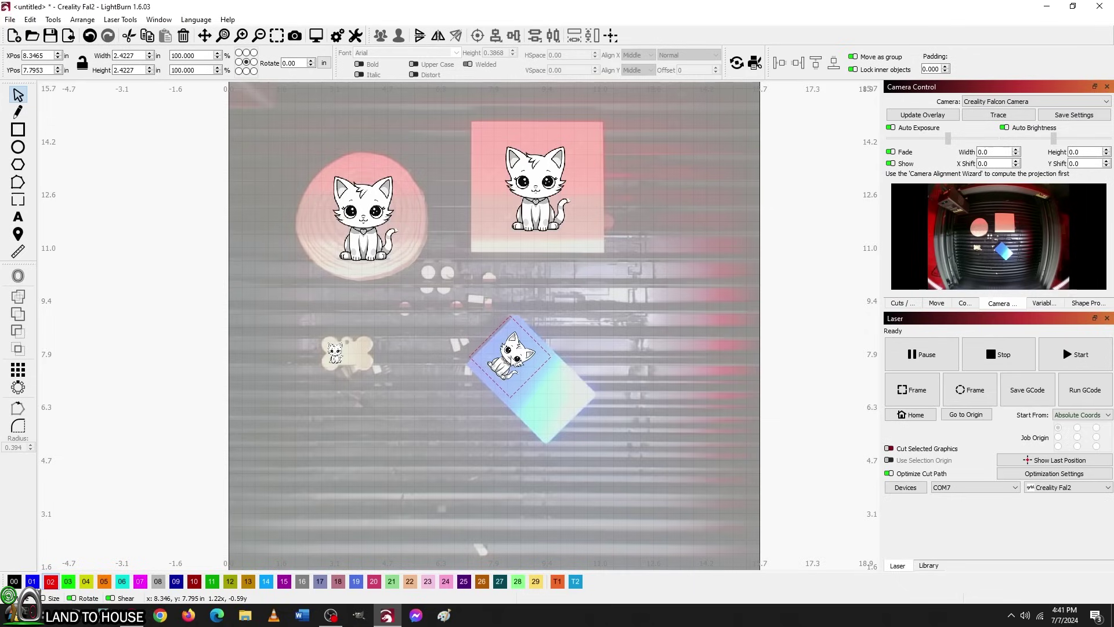
- Add CUTE CAT text on the blue card and nudge the round piece's cat slightly up-left
left_click(607, 342)
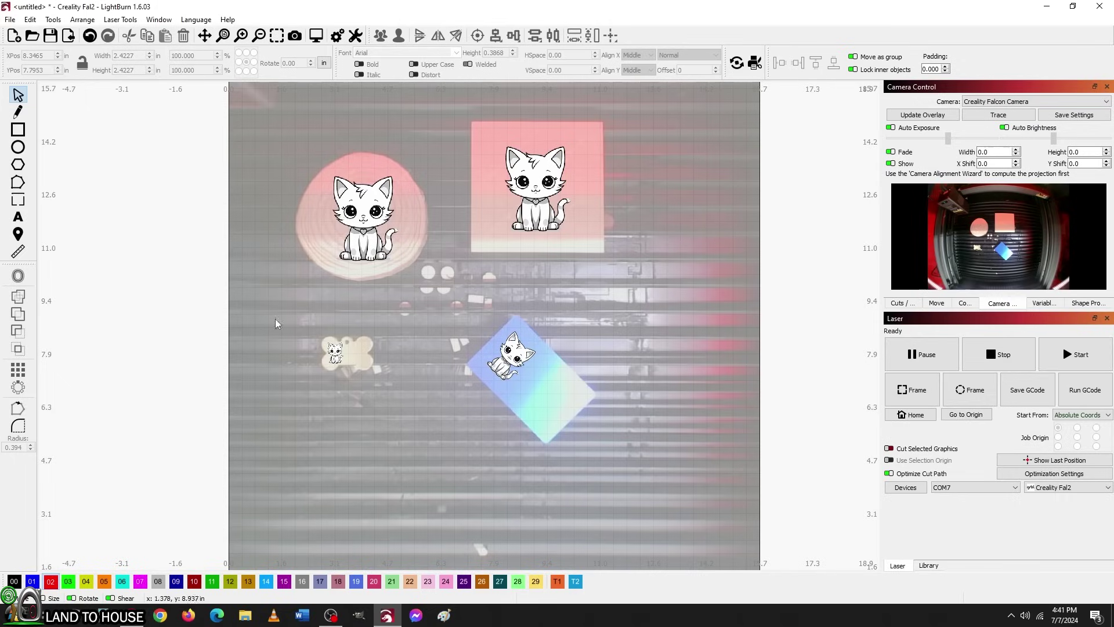
left_click(19, 218)
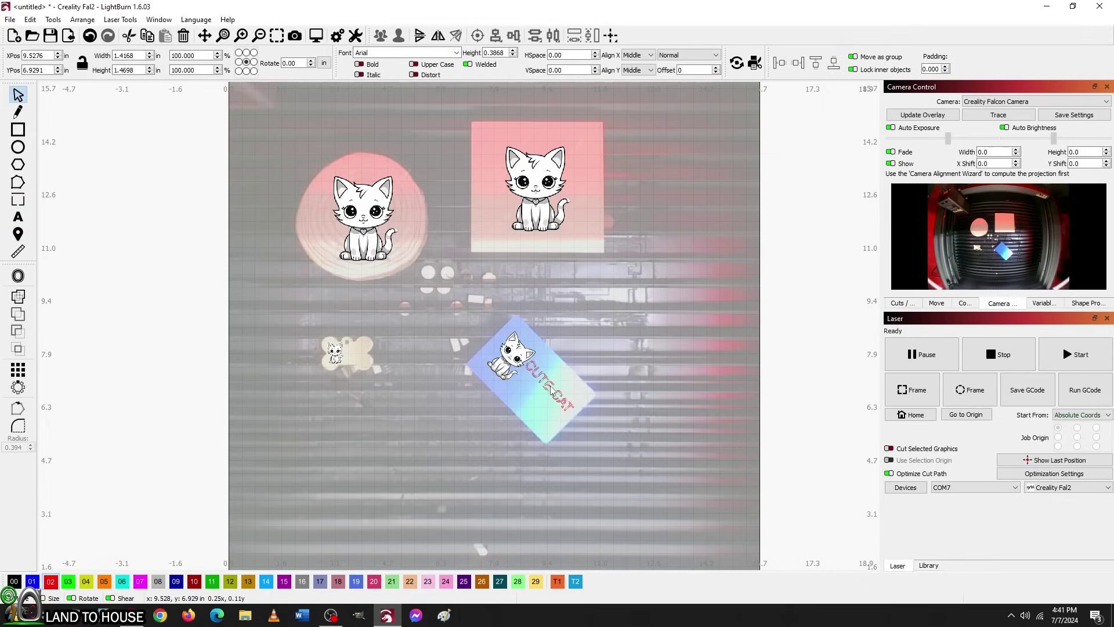
left_click(373, 235)
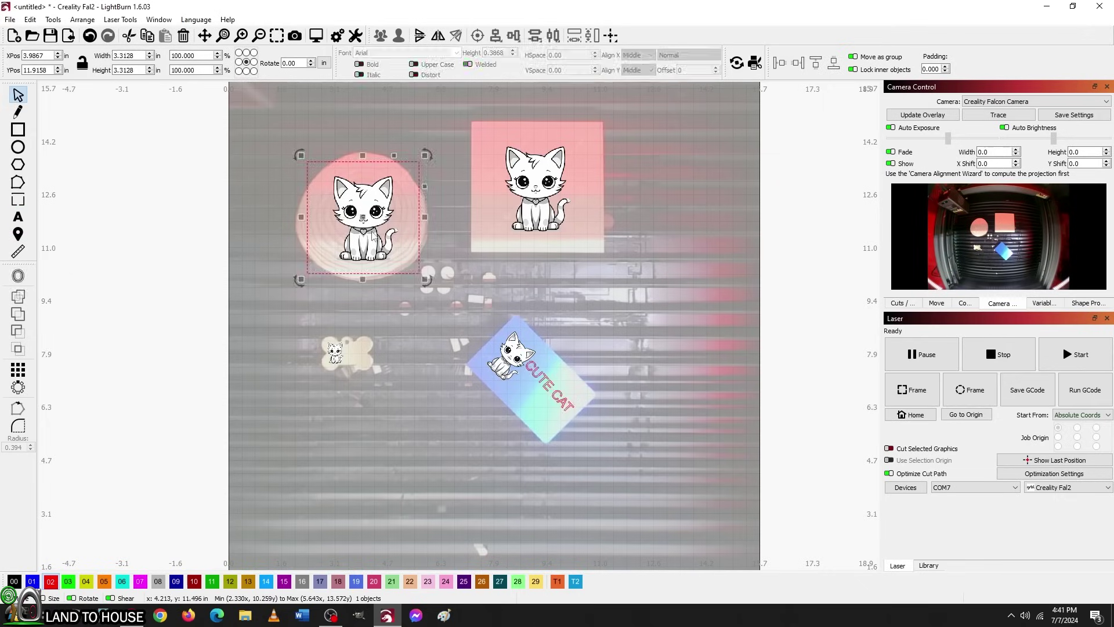
left_click_drag(364, 217, 363, 222)
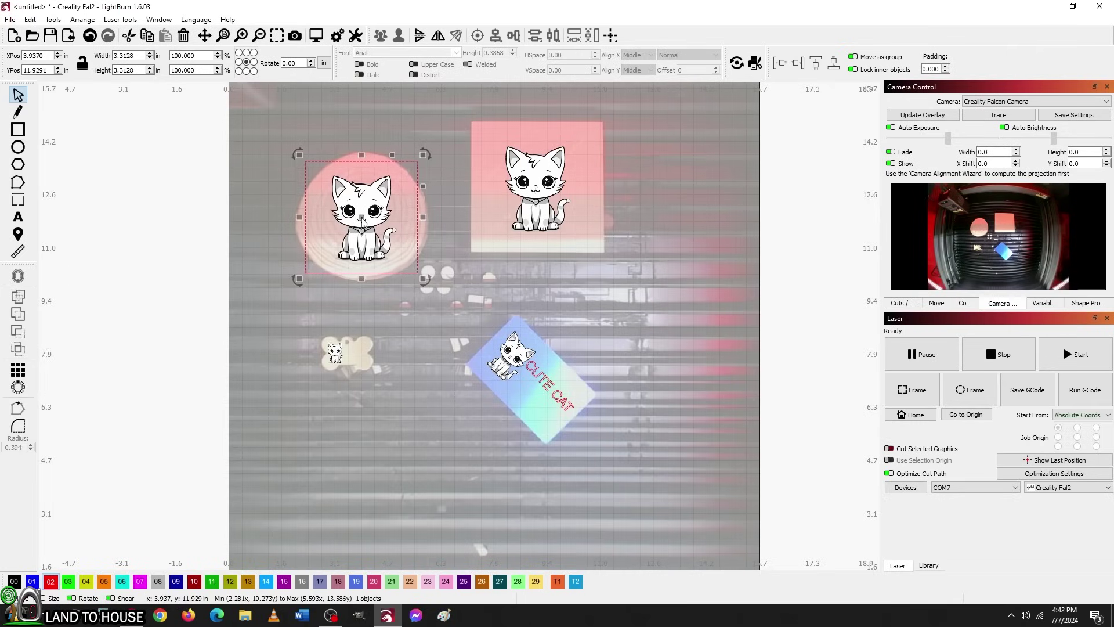
left_click(648, 339)
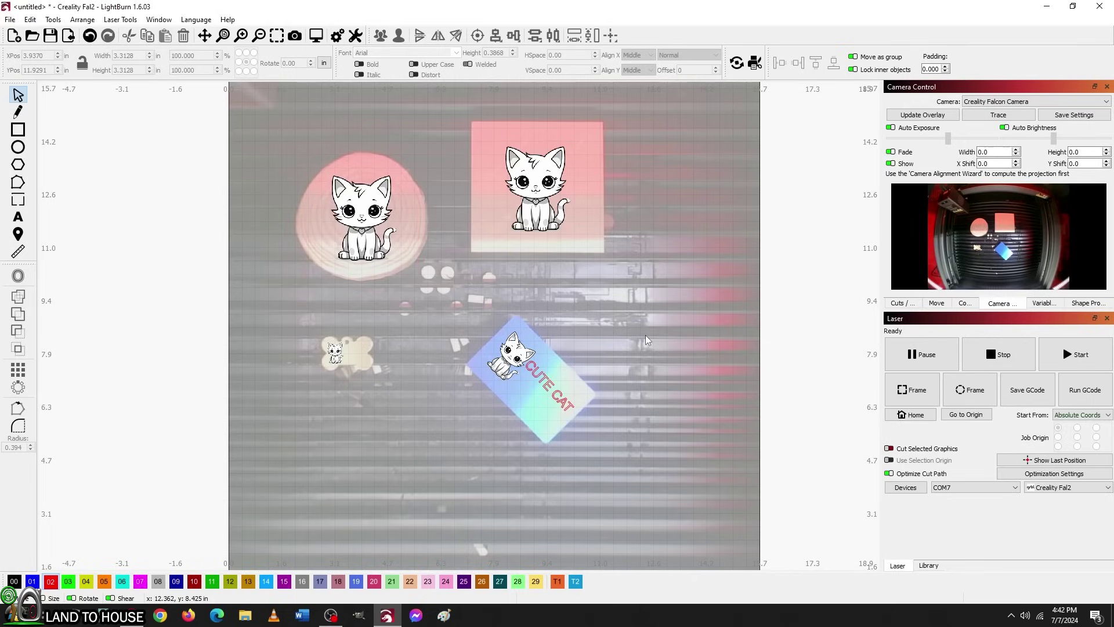
- Open the Image layer's Cut Settings Editor from the Cuts / Layers list
left_click(897, 304)
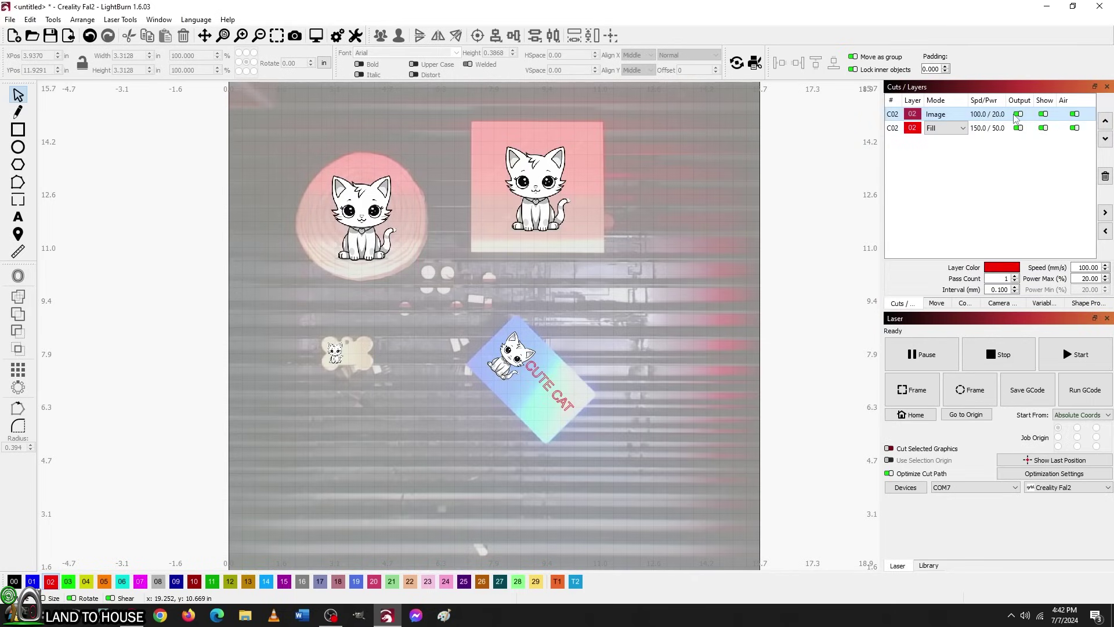
double_click(995, 115)
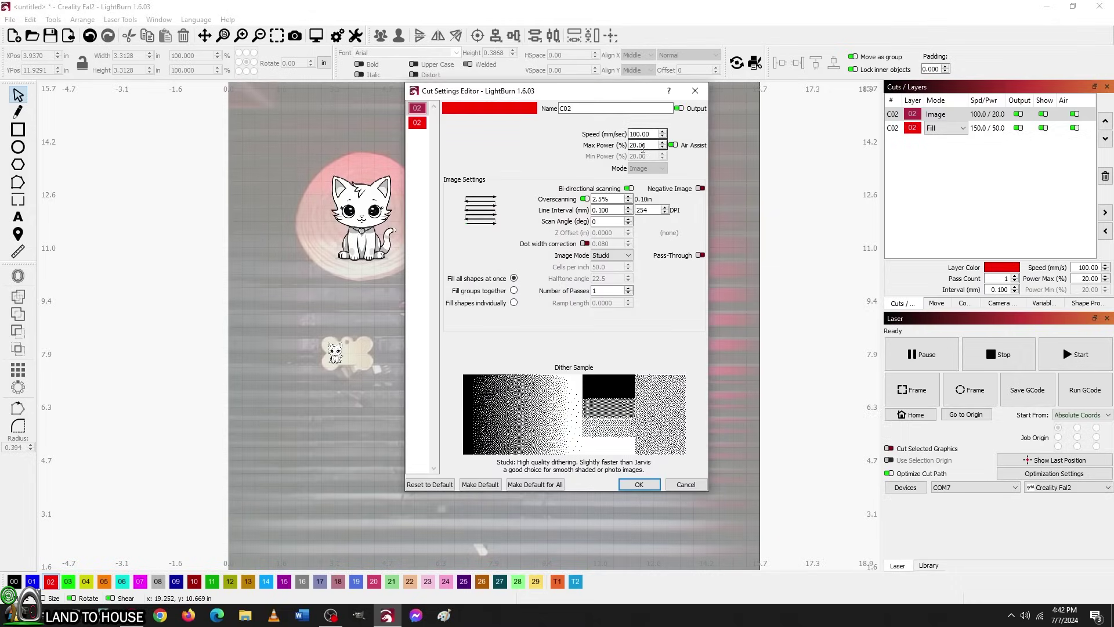